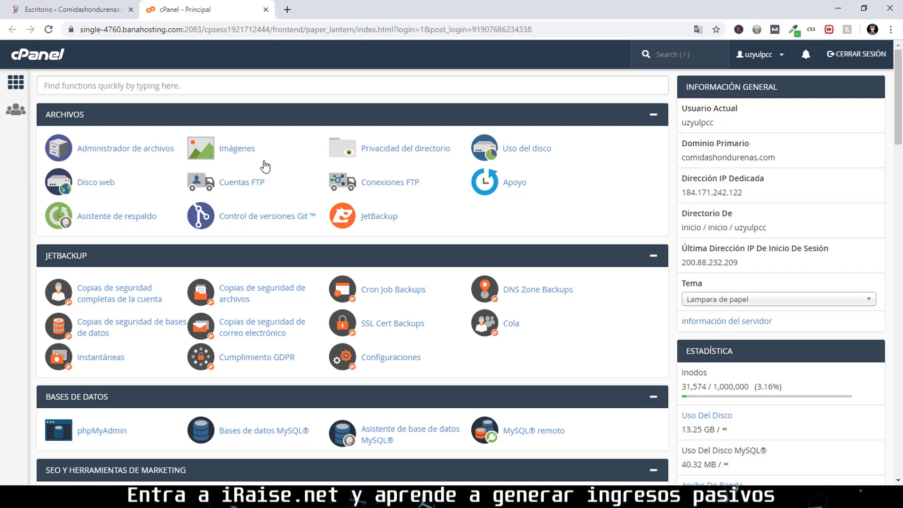
Open comidashondurenas.com/cpanel in a new browser tab to view the cPanel login page, and close that tab
left_click(287, 10)
type("comidashondurenas.com")
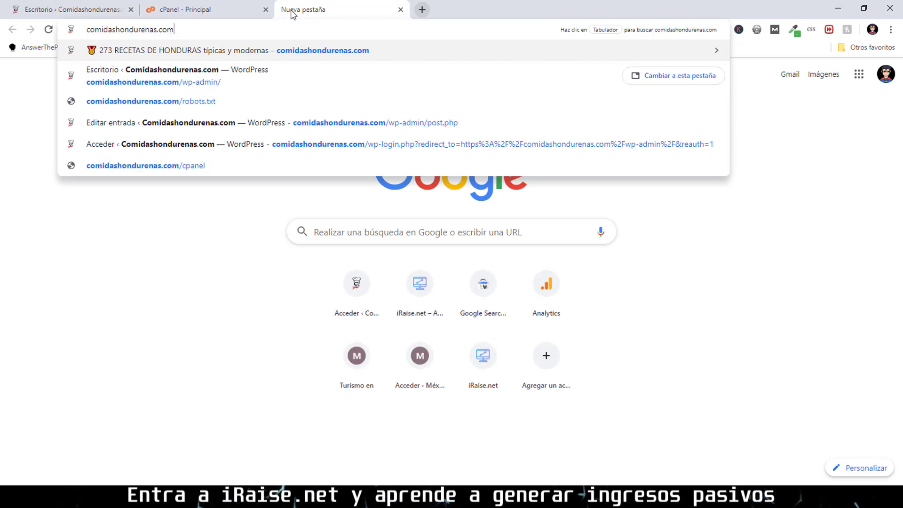
type("/cpanel")
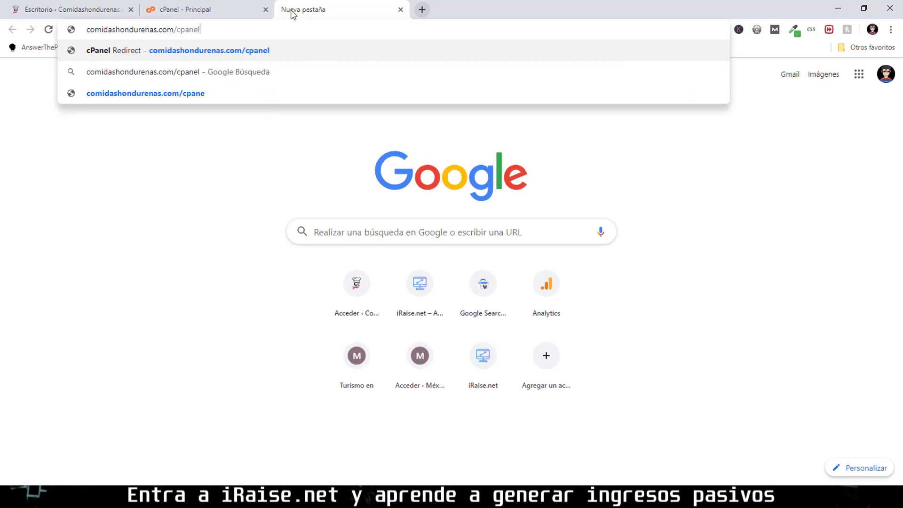
key("Return")
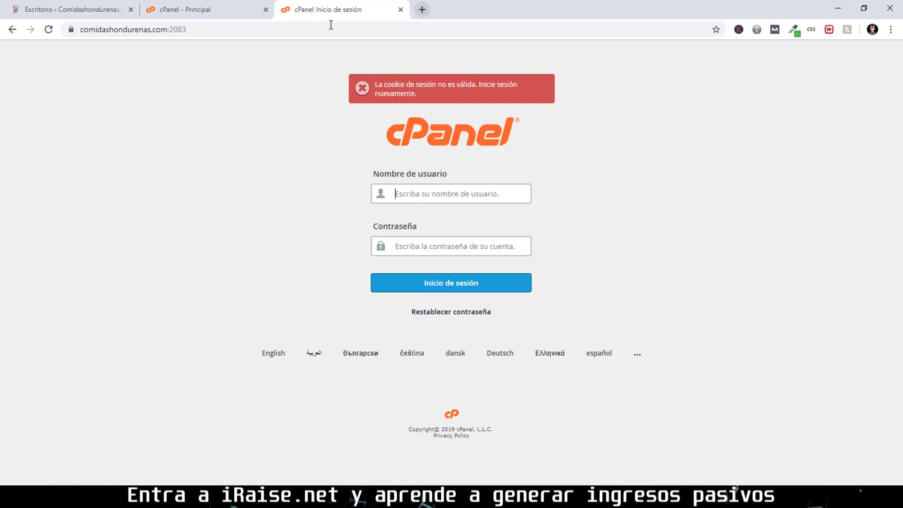
left_click(400, 10)
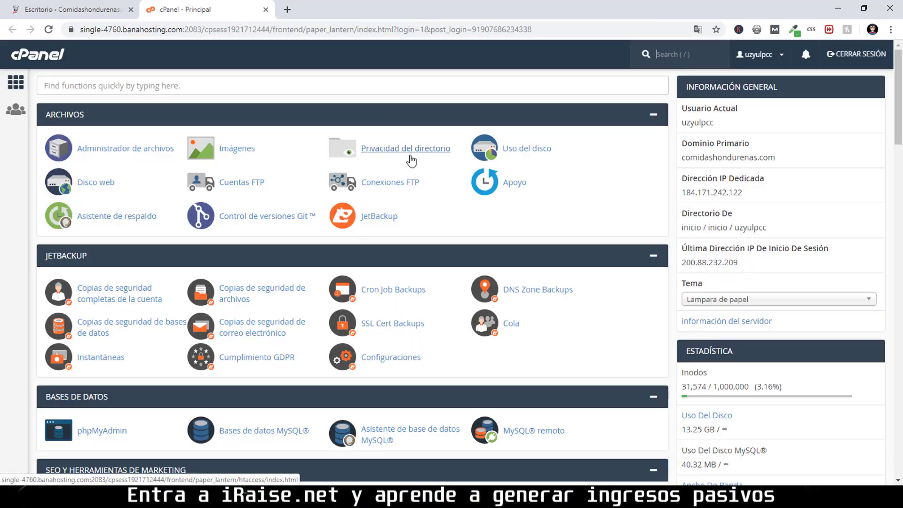
Open the PHP version selector from the Software section of cPanel
scroll(409, 154, "down", 6)
scroll(409, 154, "down", 10)
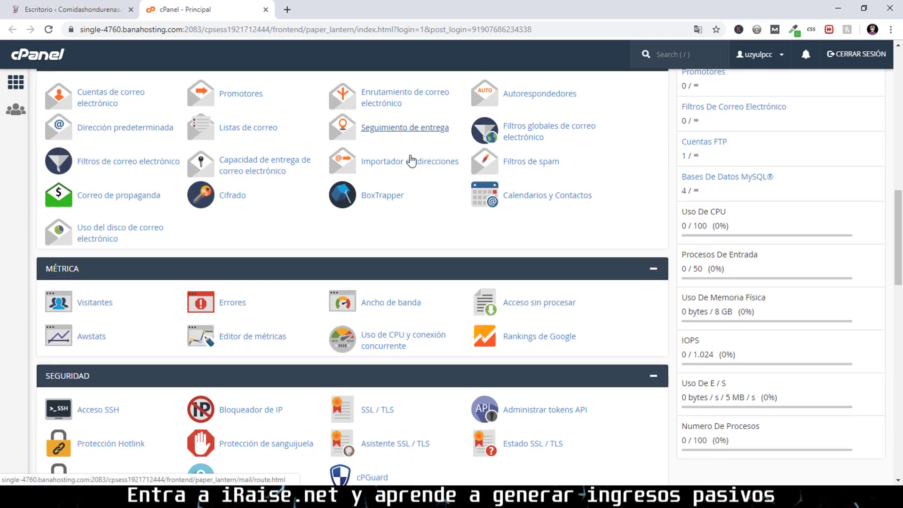
scroll(412, 160, "down", 8)
scroll(374, 181, "up", 2)
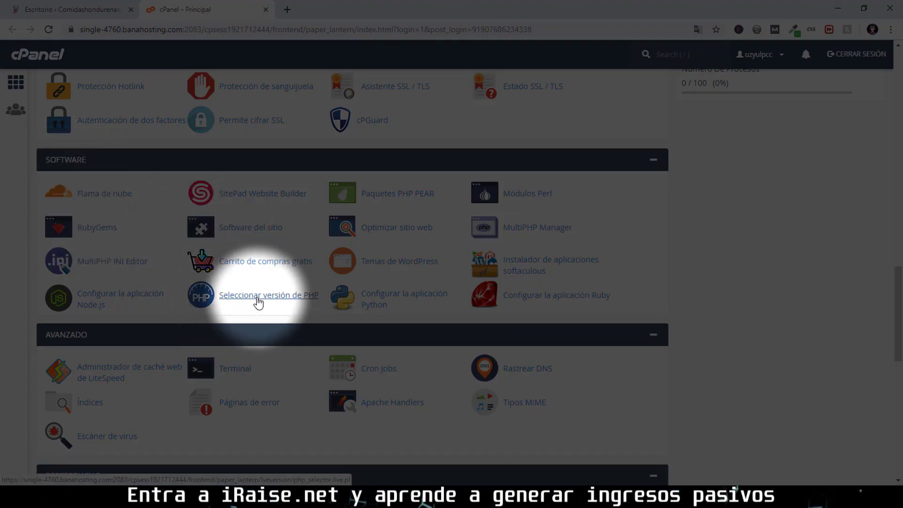
left_click(255, 295)
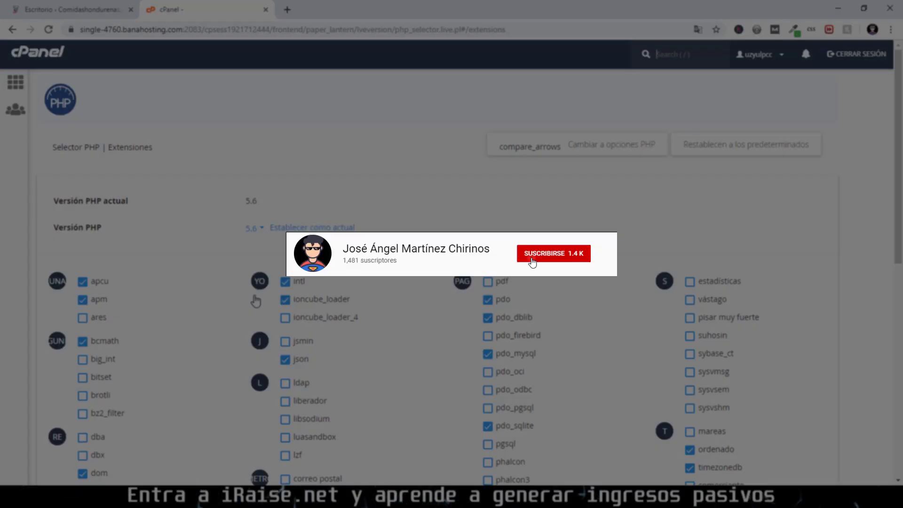
Review the PHP update notice on the WordPress dashboard and the current PHP version and extensions in cPanel
left_click(113, 10)
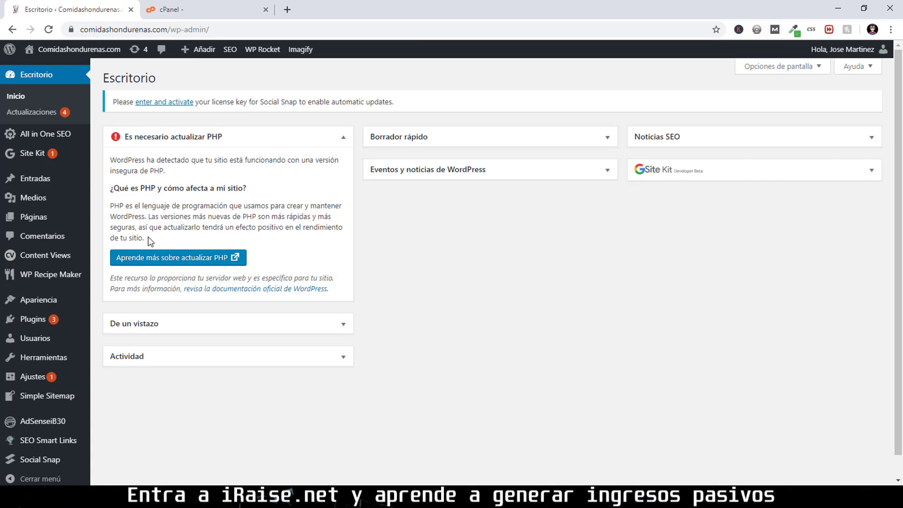
left_click(224, 9)
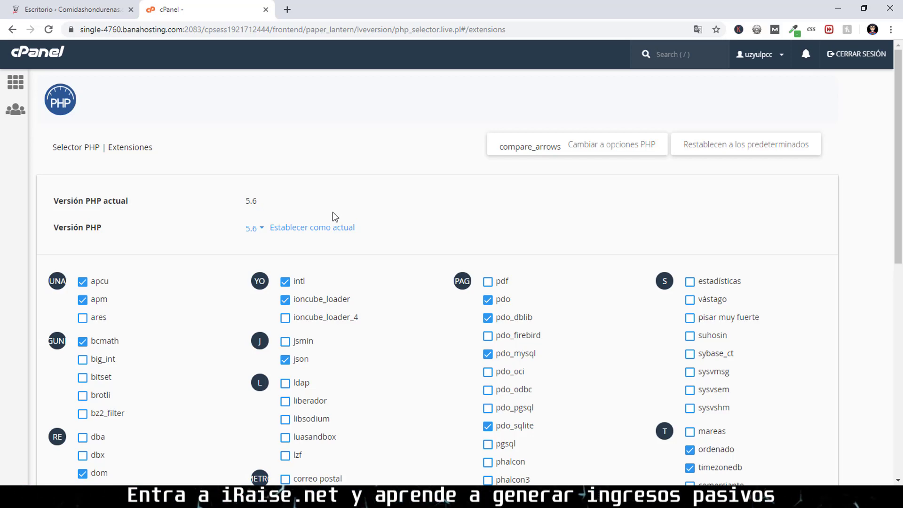
scroll(327, 168, "down", 5)
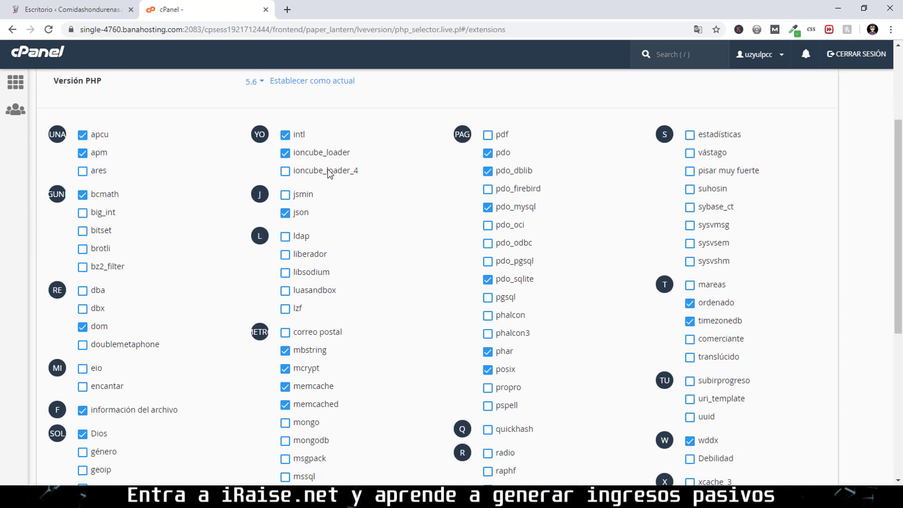
scroll(384, 376, "down", 5)
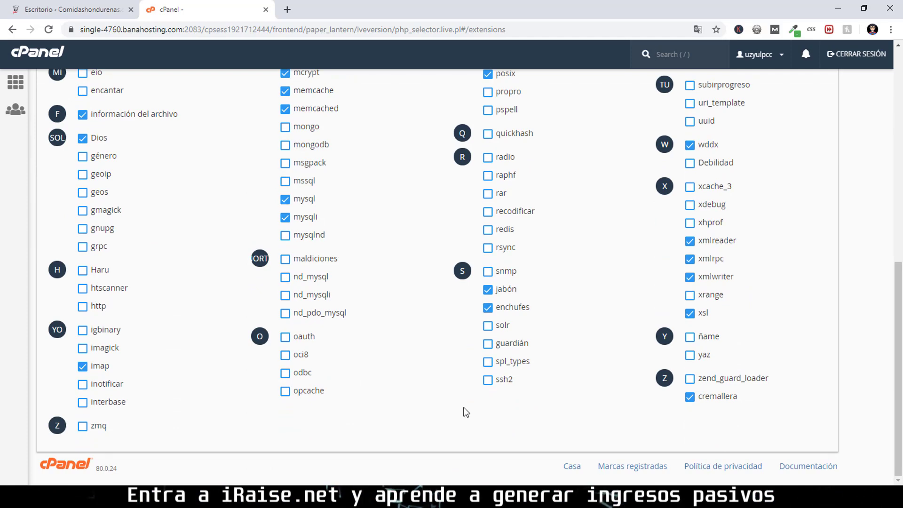
scroll(472, 432, "up", 9)
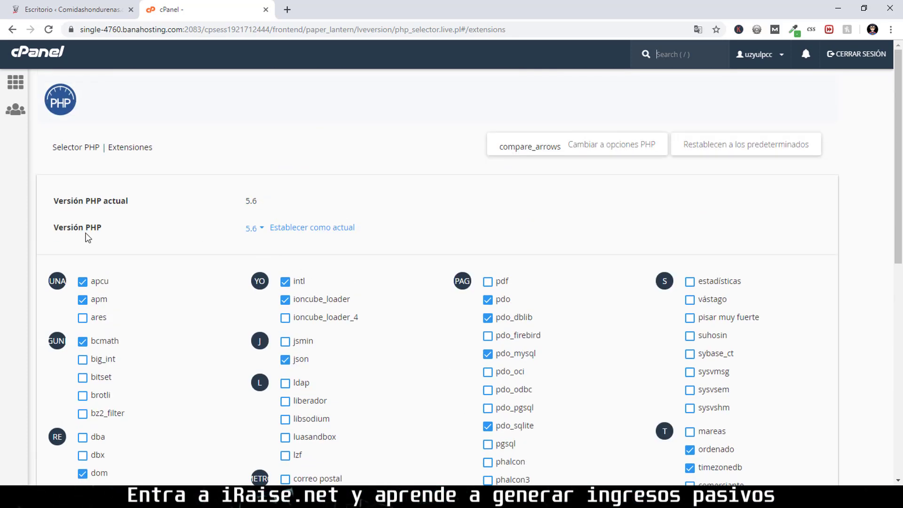
Set PHP 7.3 as the site's current version and reload the WordPress dashboard to test it
left_click(262, 230)
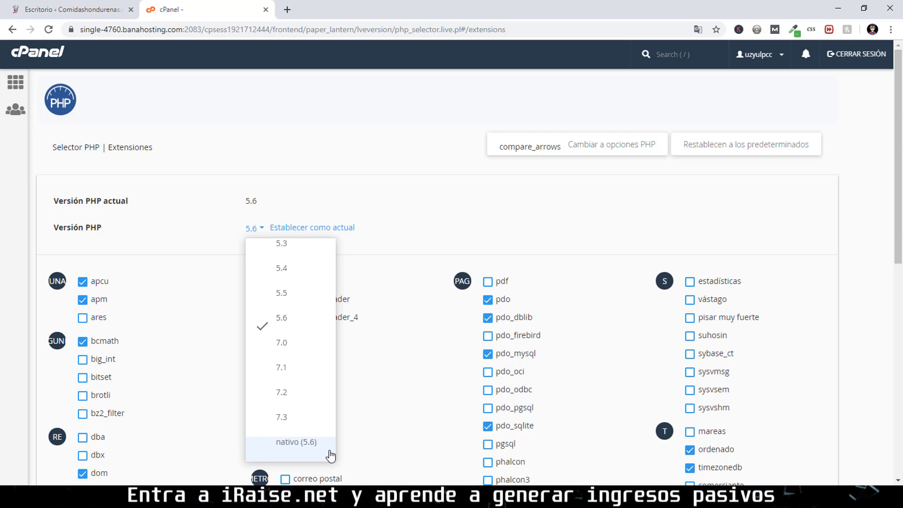
left_click(297, 427)
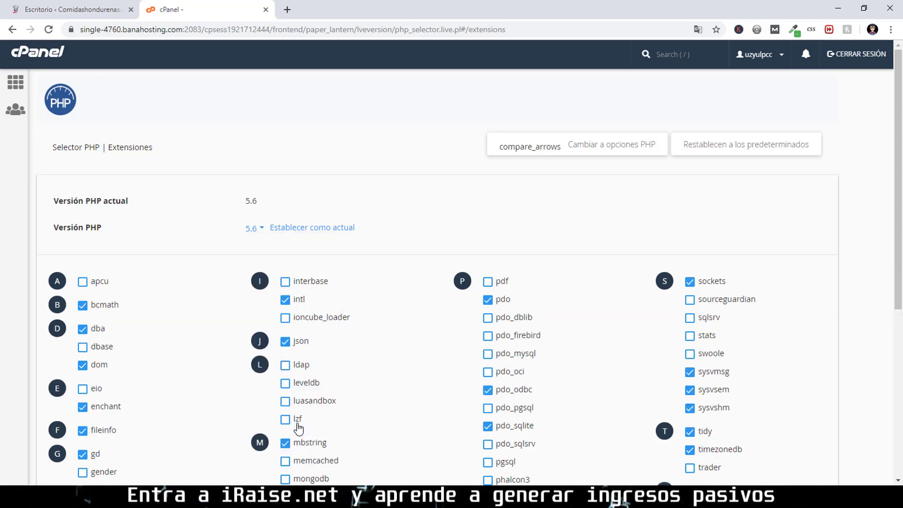
left_click(321, 229)
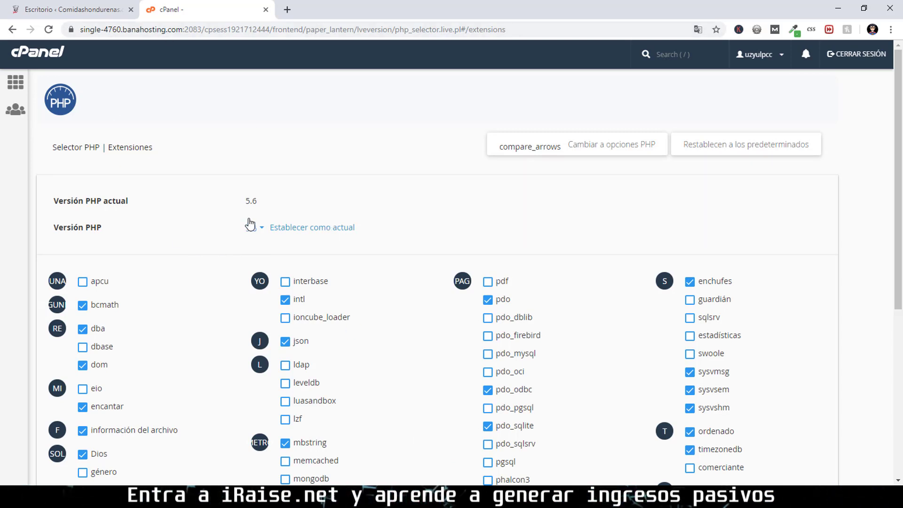
left_click(92, 9)
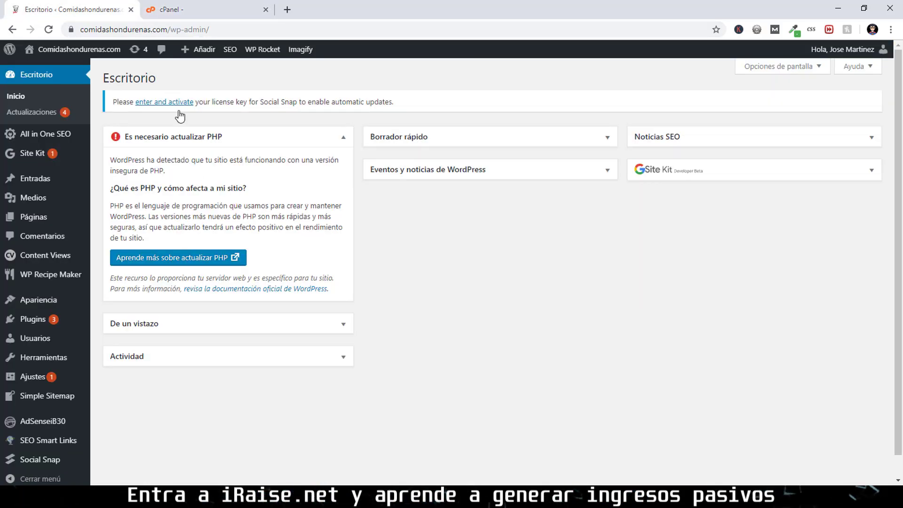
left_click(47, 35)
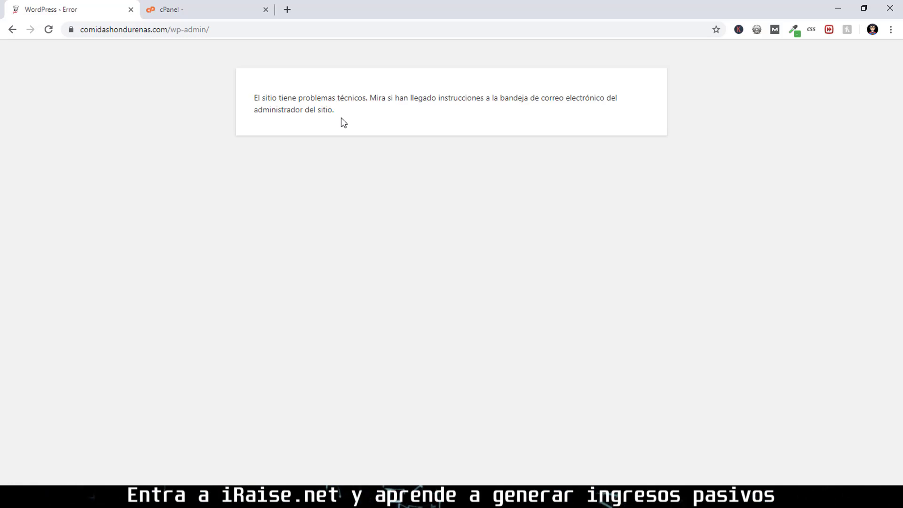
Return to the cPanel PHP selector and set PHP 7.2 as the site's current version
left_click(242, 4)
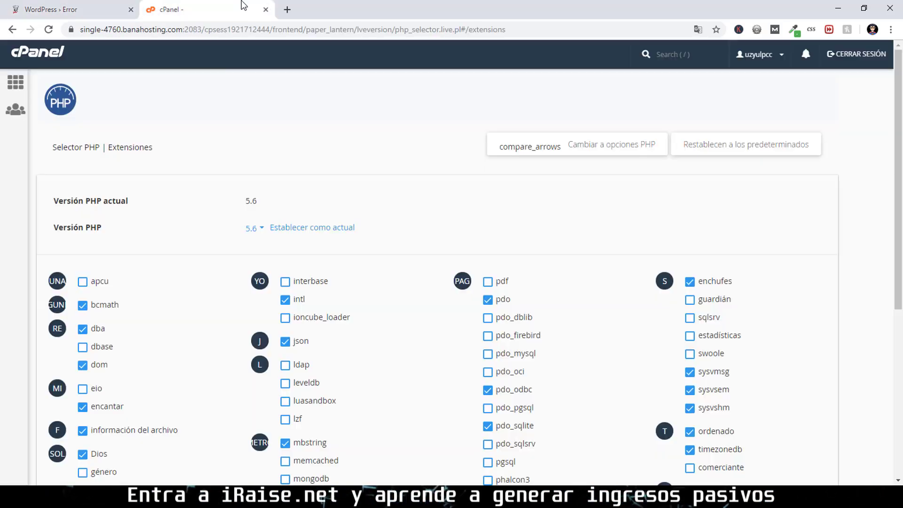
left_click(261, 230)
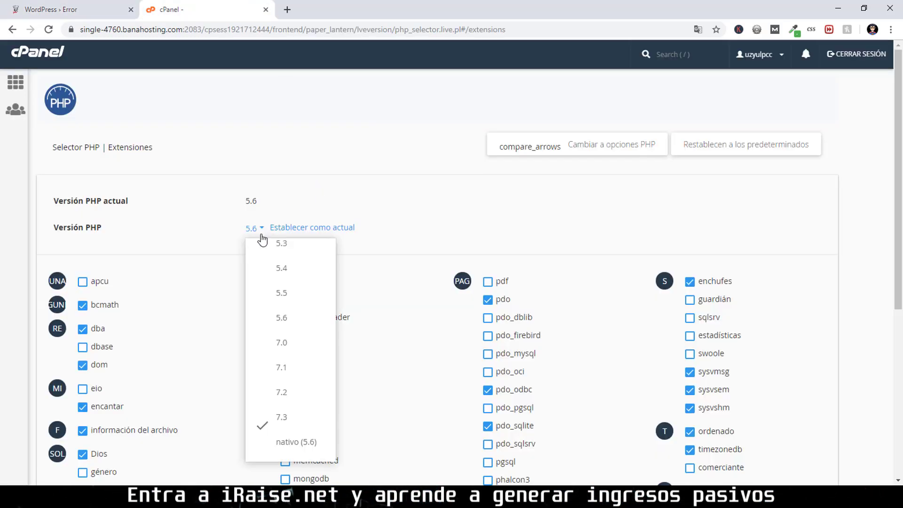
left_click(291, 402)
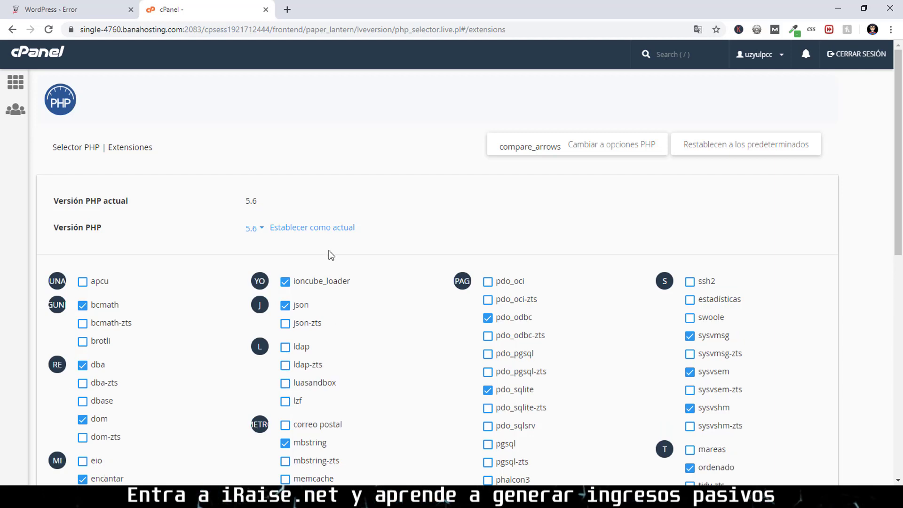
left_click(323, 232)
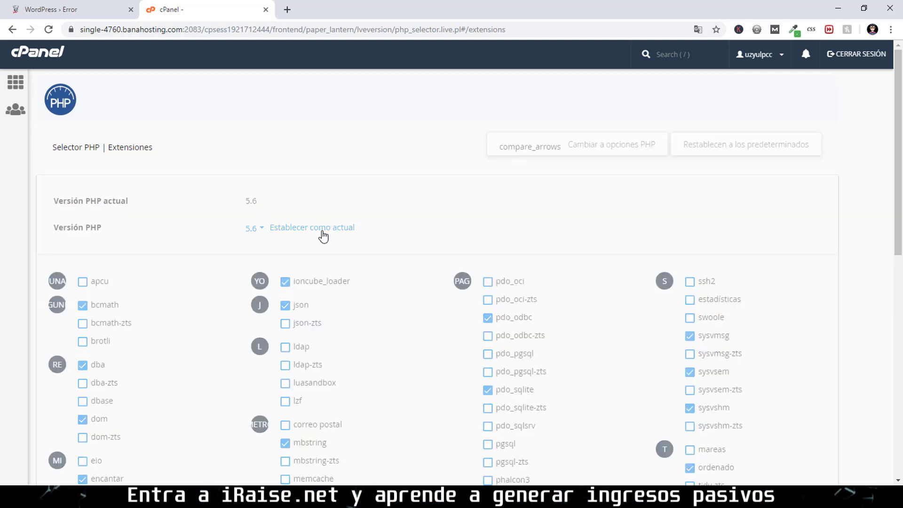
Reload the WordPress dashboard and check it, including the De un vistazo and Actividad widgets
left_click(89, 9)
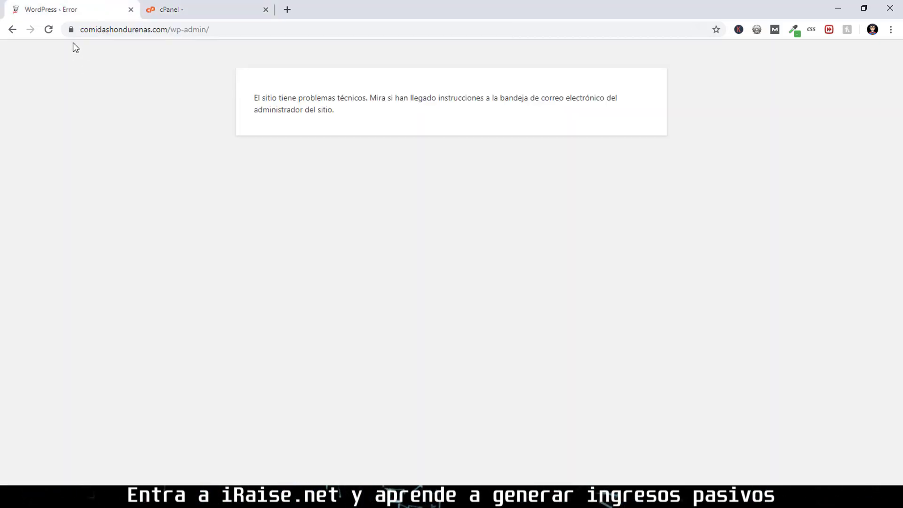
left_click(48, 29)
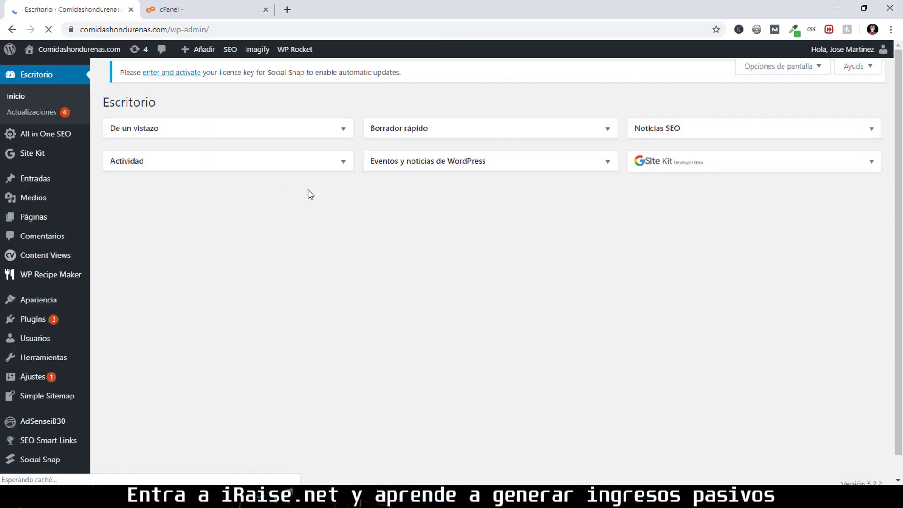
left_click(343, 128)
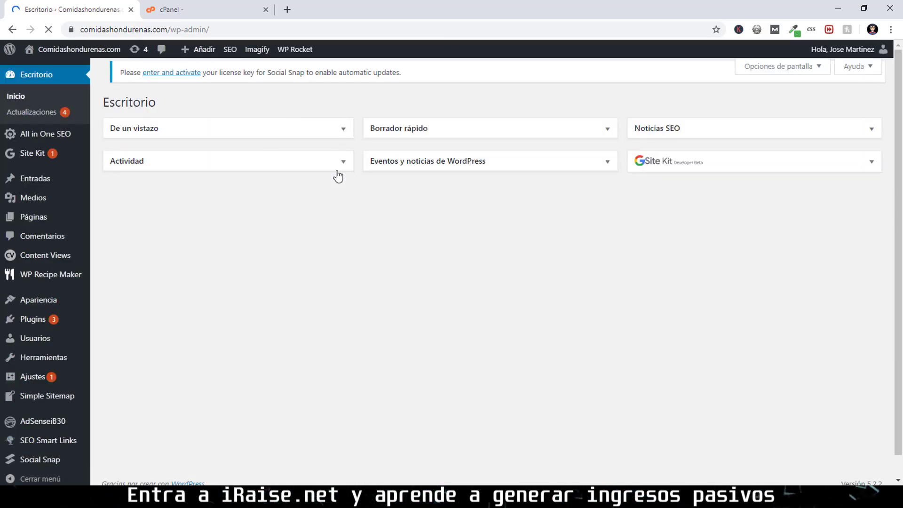
left_click(343, 137)
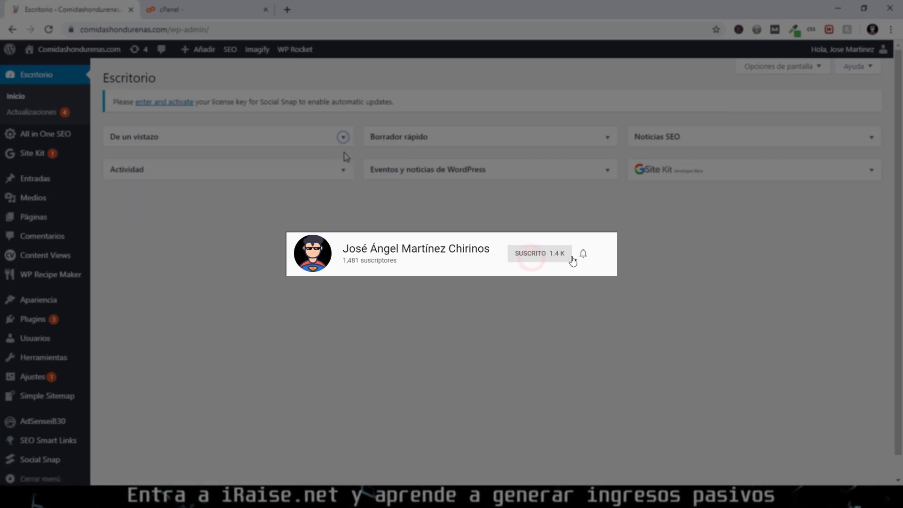
left_click(344, 168)
left_click(344, 169)
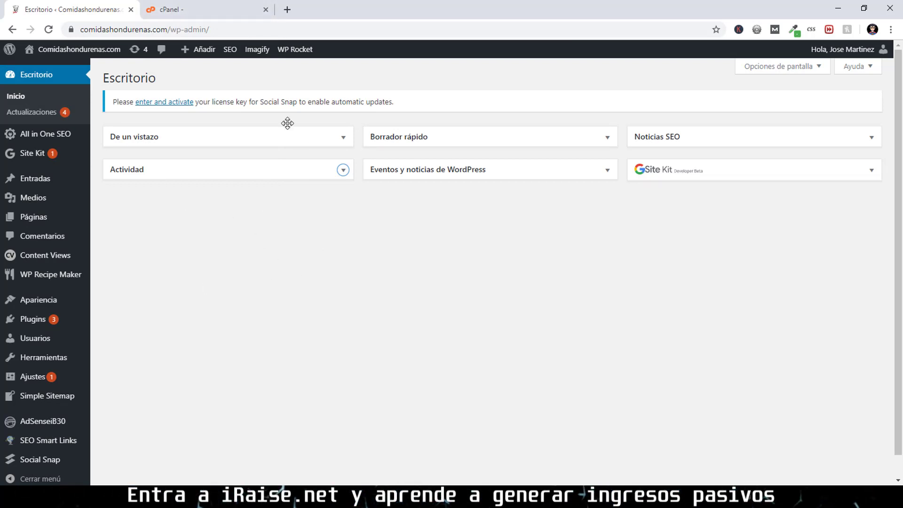
Reload the cPanel PHP selector and check the current PHP version and the list of available versions
left_click(242, 8)
key("F5")
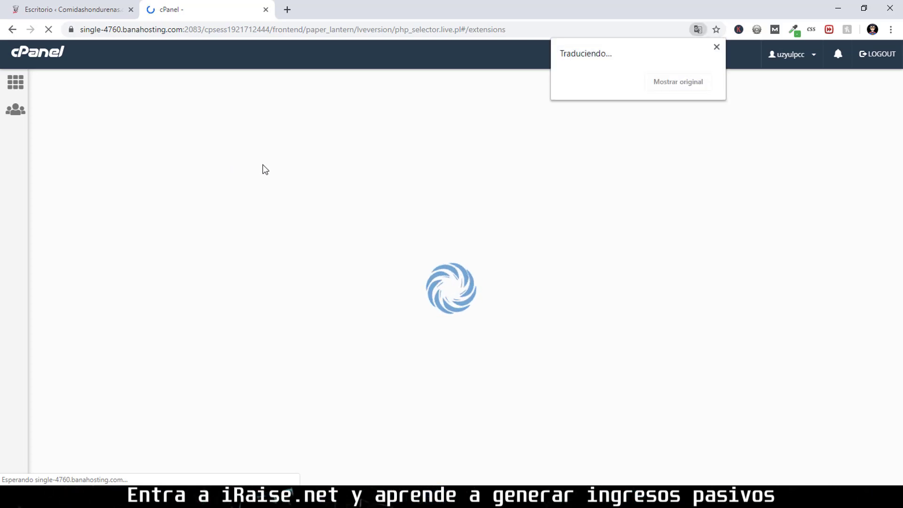
left_click(716, 47)
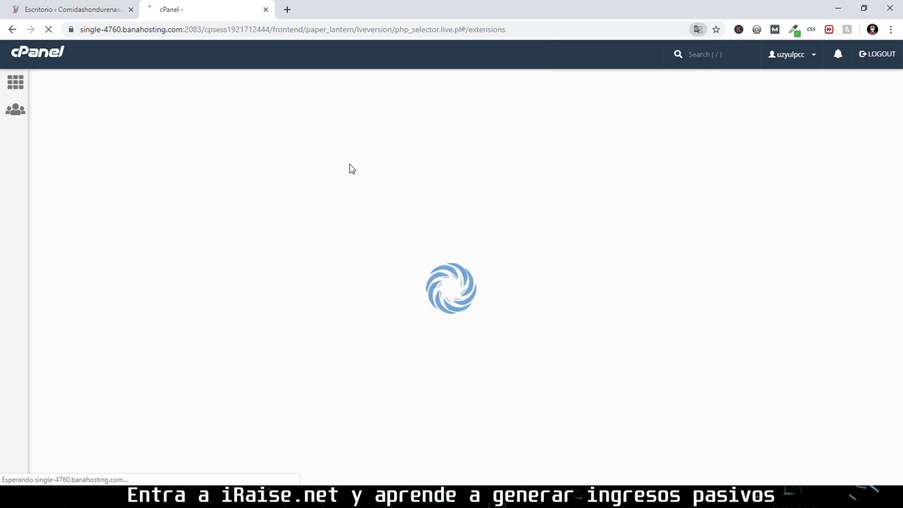
left_click(94, 9)
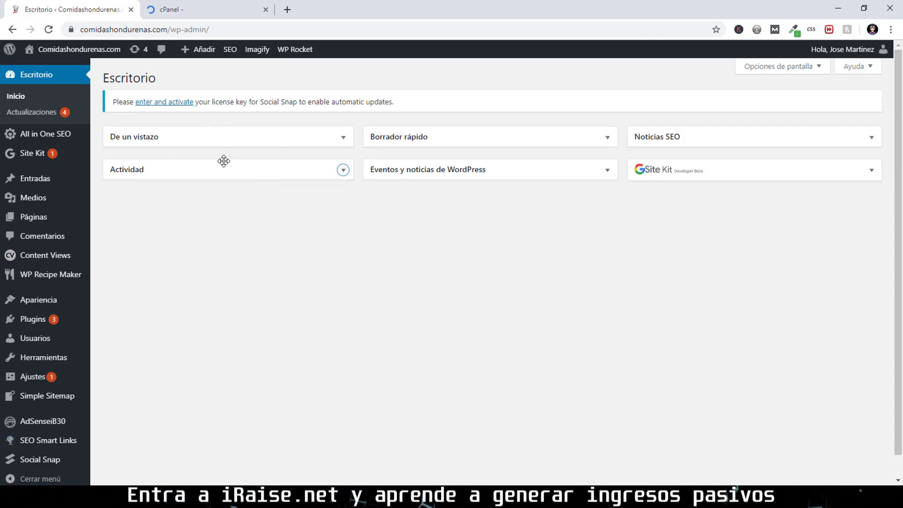
left_click(216, 7)
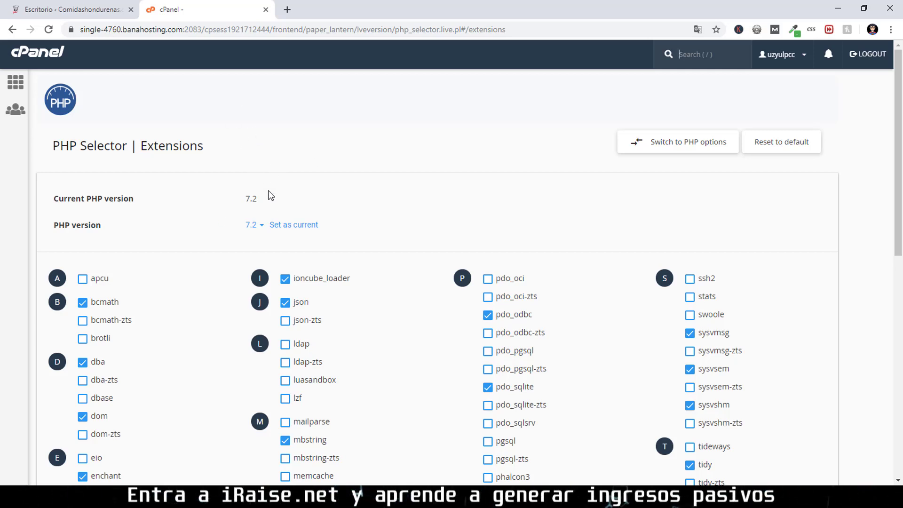
left_click(253, 224)
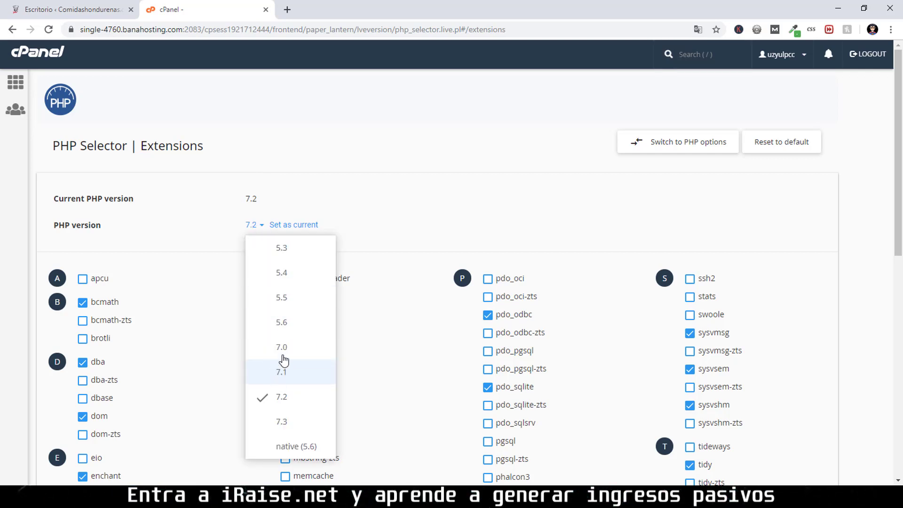
left_click(360, 209)
Visit the public Comidashondurenas.com home page from WordPress and check that its recipe listings load
left_click(70, 9)
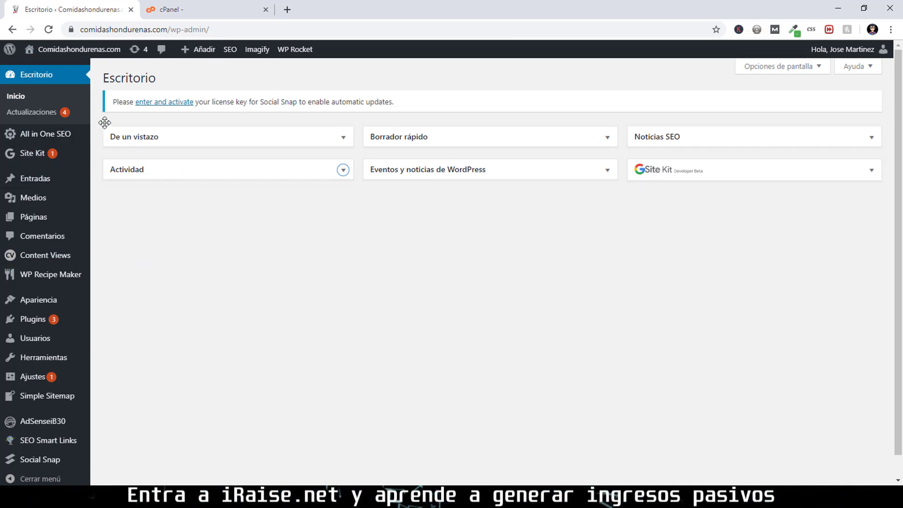
left_click(77, 57)
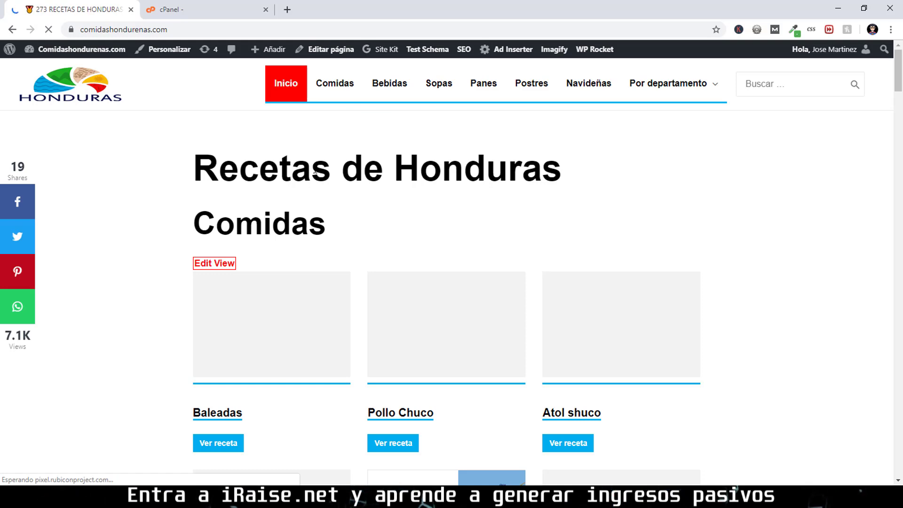
scroll(311, 188, "down", 3)
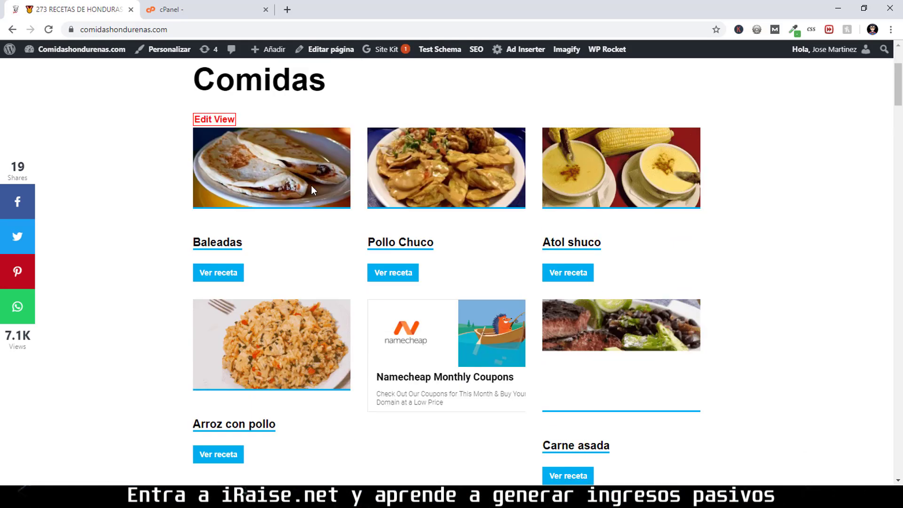
scroll(317, 186, "down", 11)
scroll(320, 185, "up", 12)
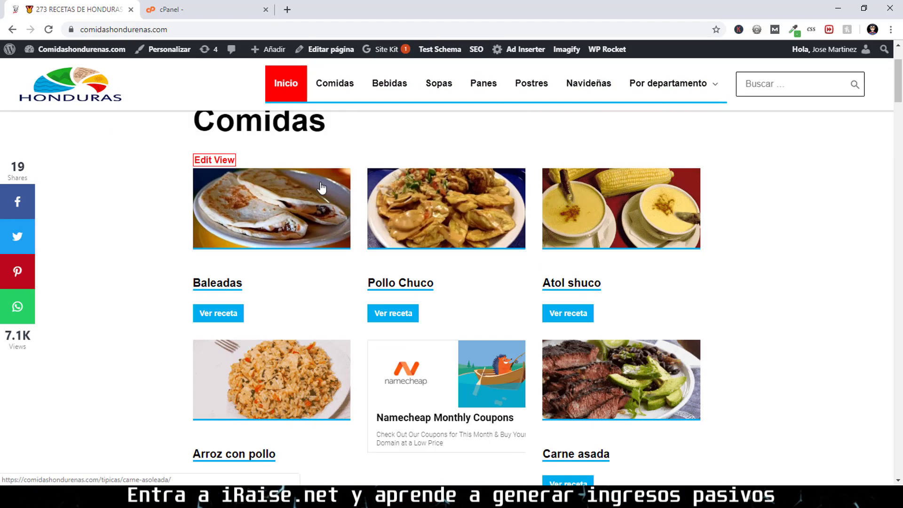
Look through the home page's recipe listings and open the Rosquillas azucaradas recipe from the breads section
scroll(322, 187, "down", 20)
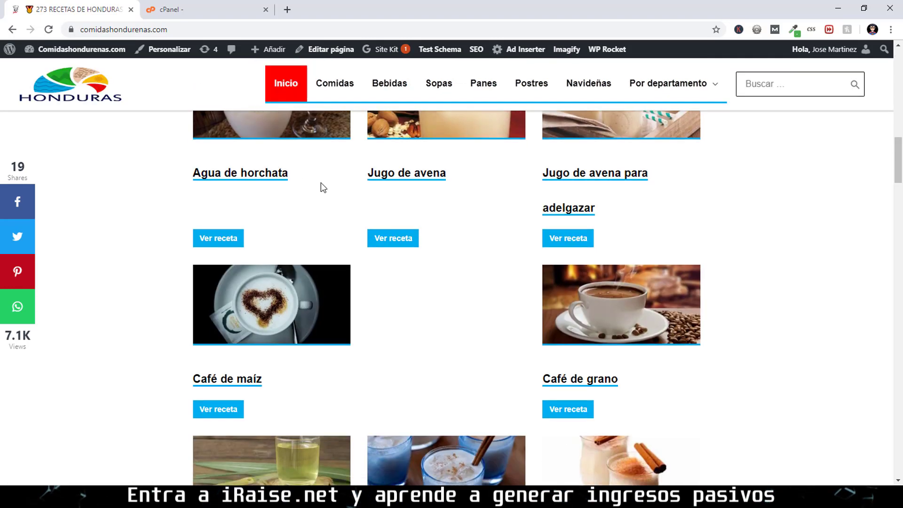
scroll(320, 187, "down", 15)
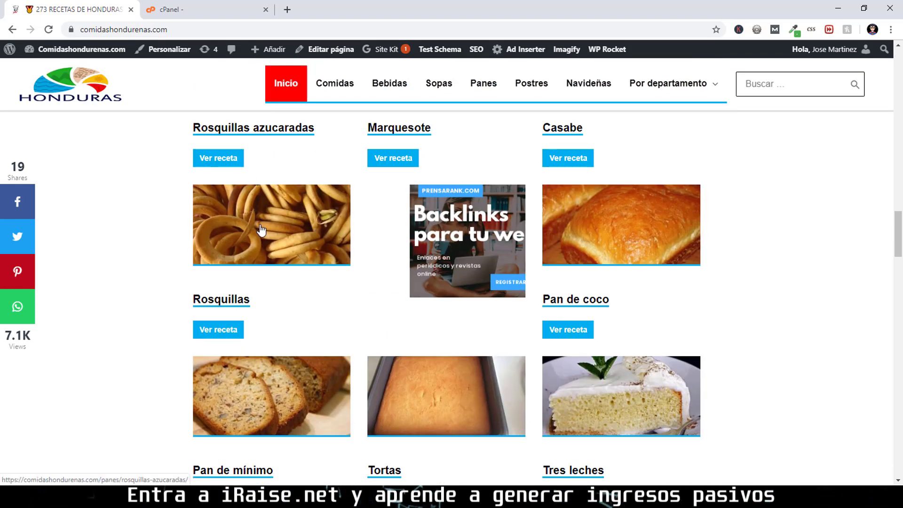
left_click(262, 230)
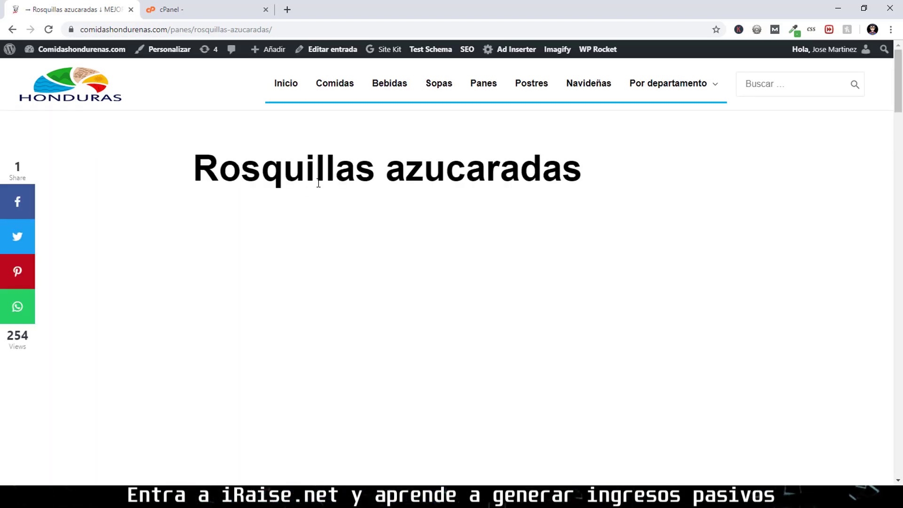
Copy the Rosquillas azucaradas page address and load it in a new incognito window
left_click(200, 30)
key("ctrl+c")
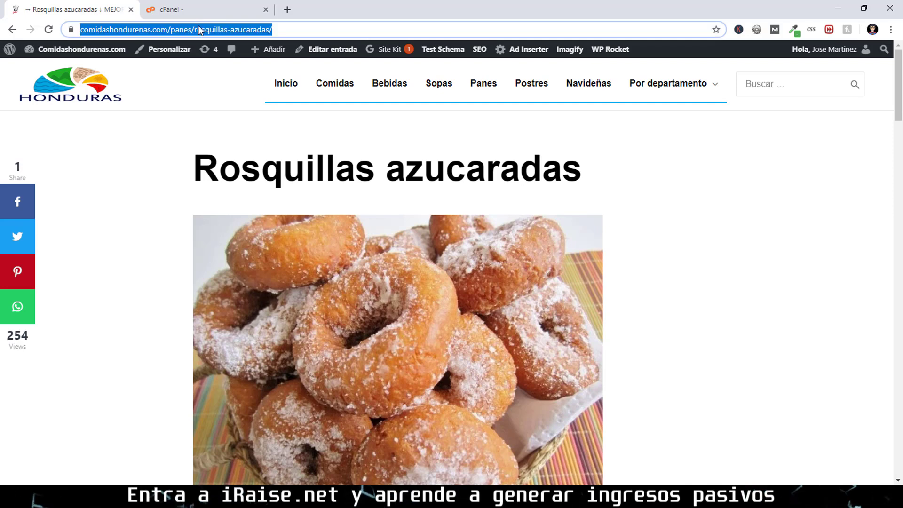
left_click(888, 29)
left_click(859, 77)
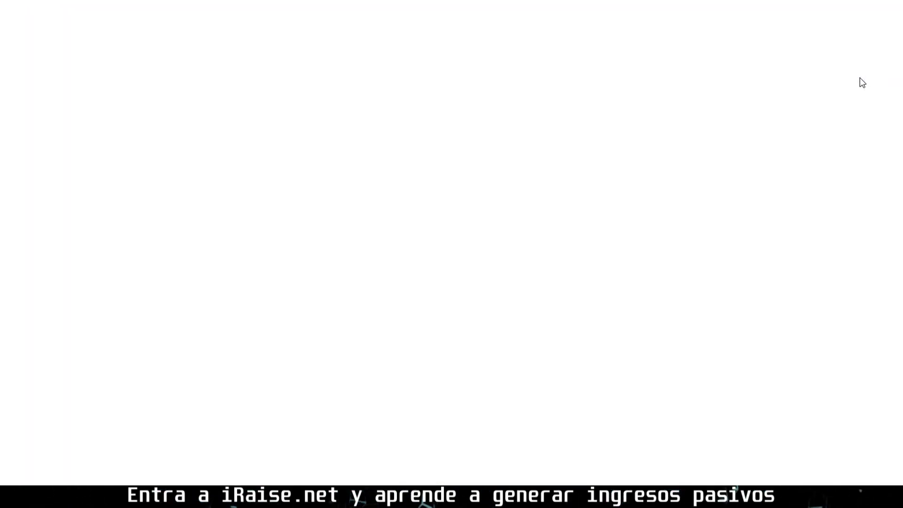
key("ctrl+v")
key("Return")
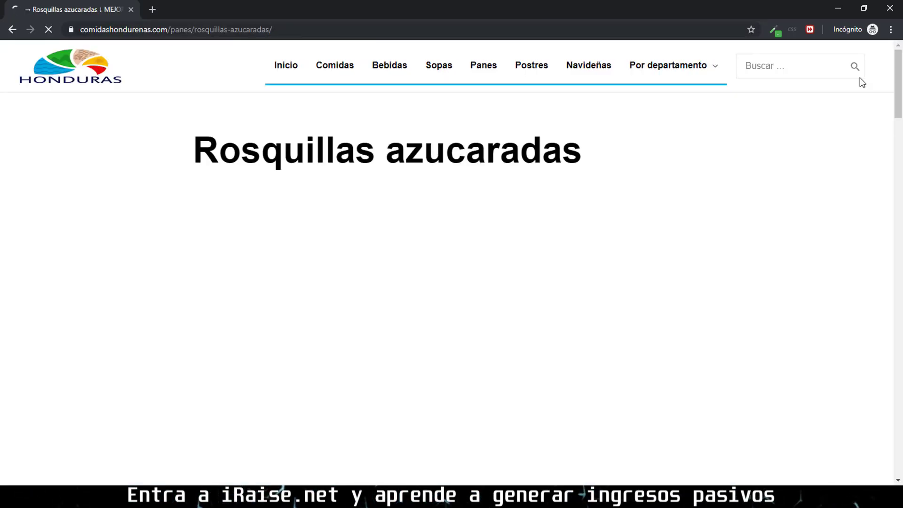
Check the whole recipe page as a logged-out visitor, including the nutritional information, ingredients, preparation, related recipes and footer
scroll(860, 77, "down", 15)
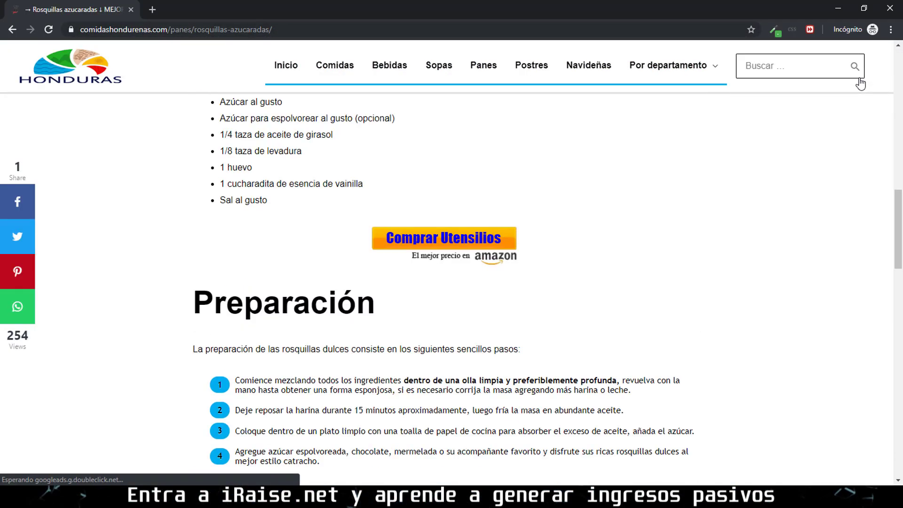
scroll(859, 78, "up", 6)
scroll(860, 81, "up", 6)
scroll(861, 81, "down", 10)
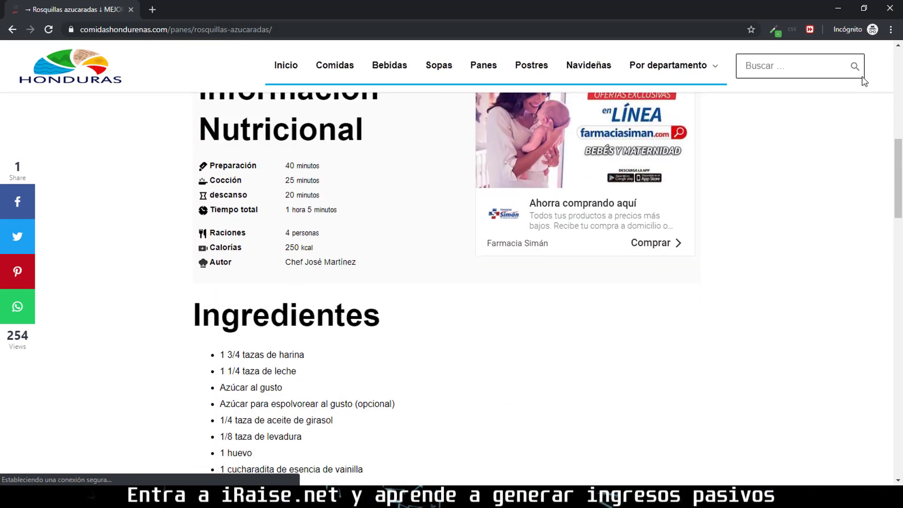
scroll(865, 81, "down", 15)
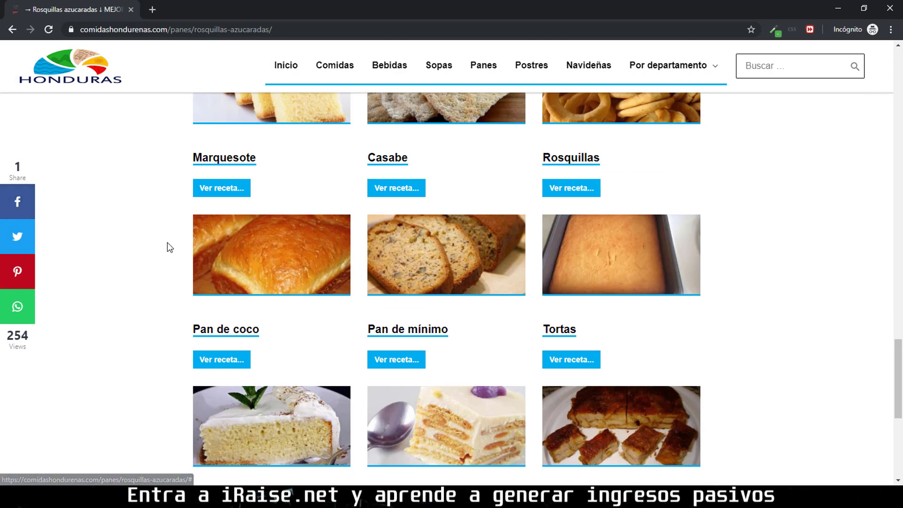
scroll(170, 247, "down", 7)
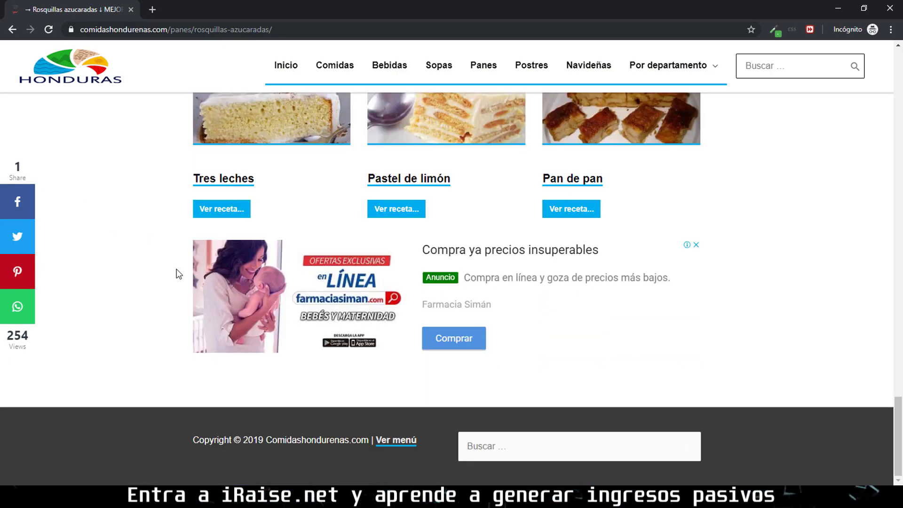
scroll(178, 273, "up", 20)
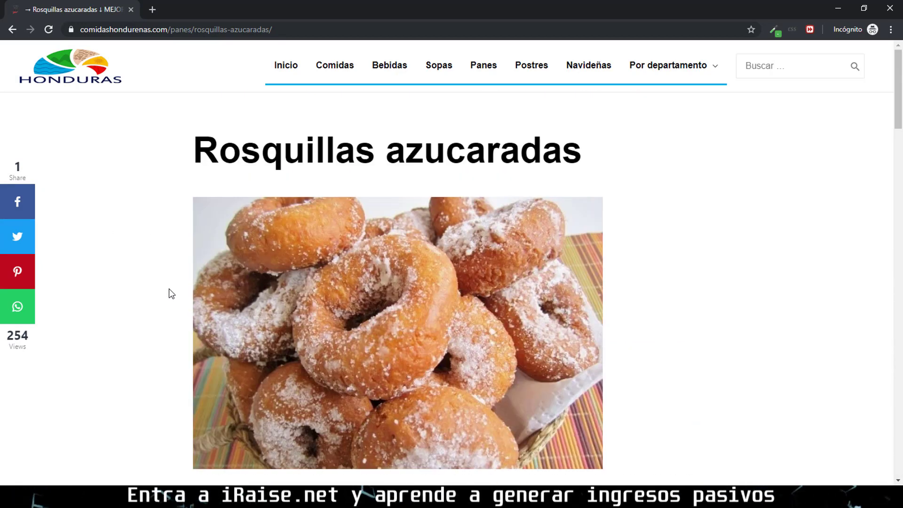